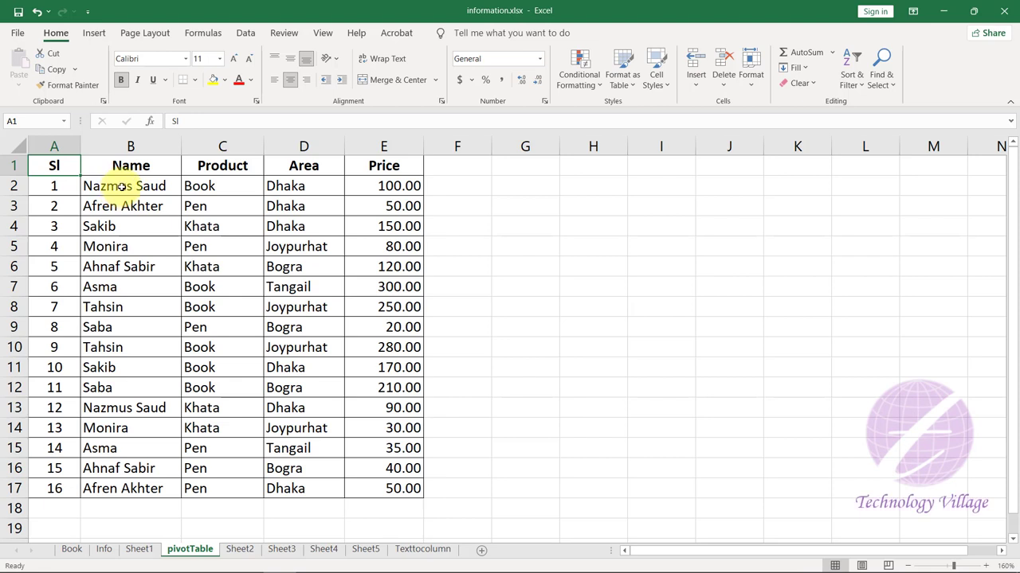
# Select the whole sales table and remove duplicates across all columns, which finds none.
pyautogui.click(120, 187)
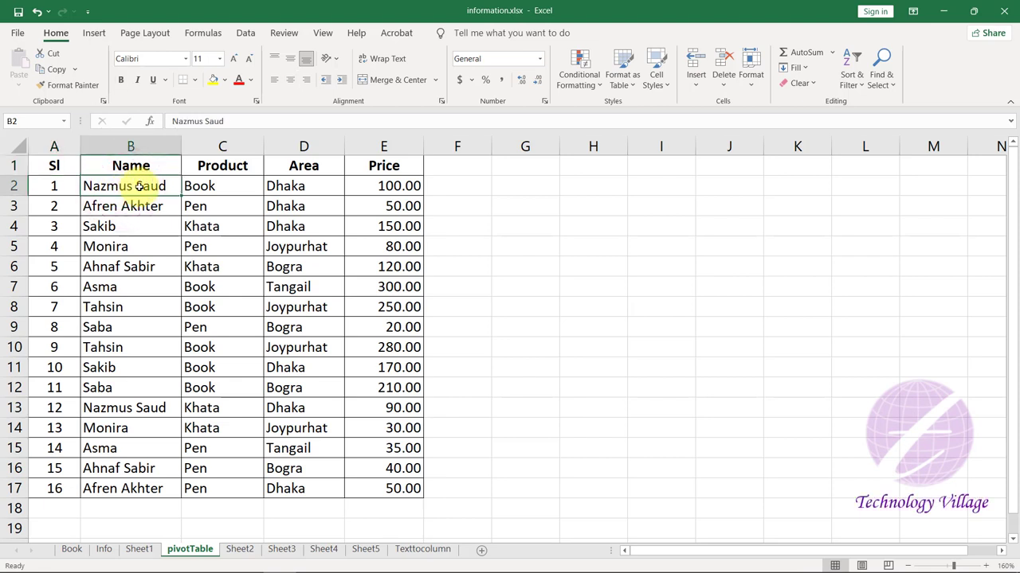
pyautogui.click(141, 408)
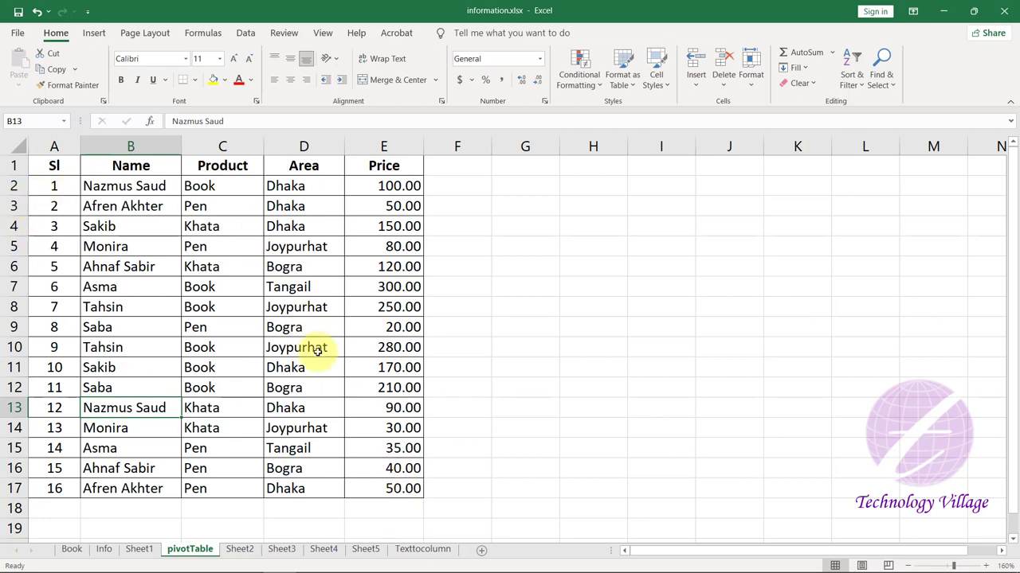
pyautogui.moveTo(54, 166); pyautogui.dragTo(396, 484)
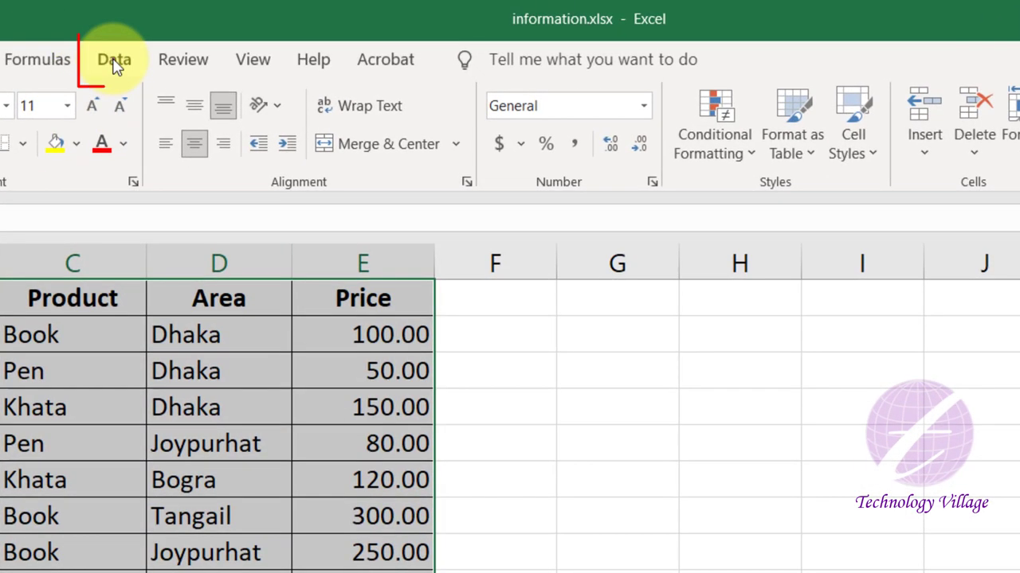
pyautogui.click(114, 63)
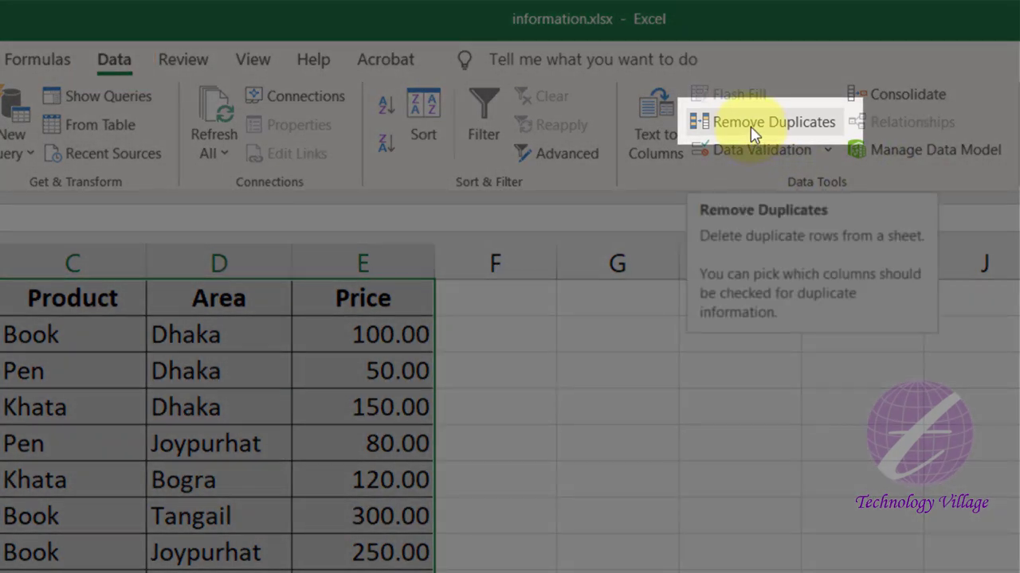
pyautogui.click(754, 125)
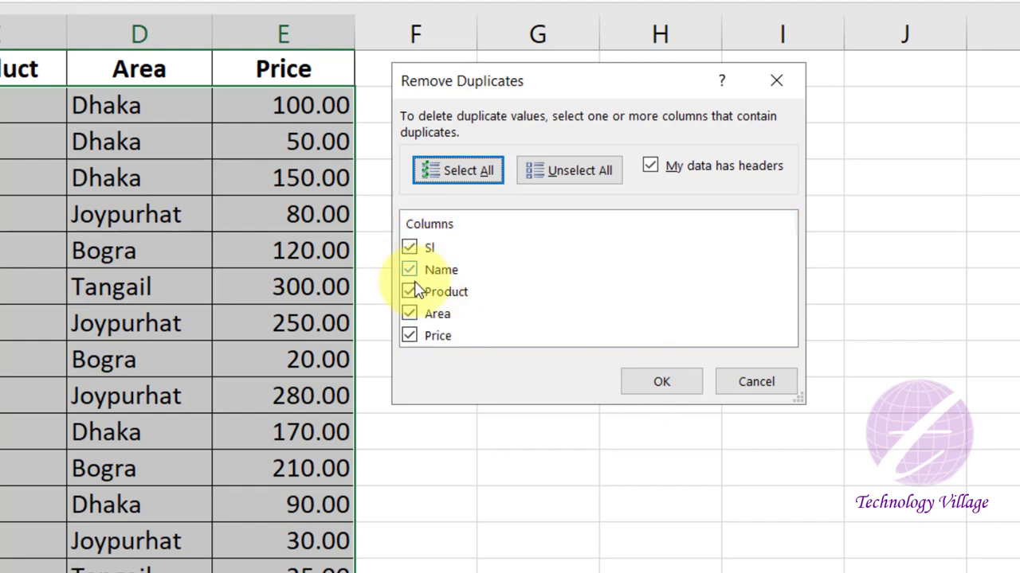
pyautogui.click(665, 389)
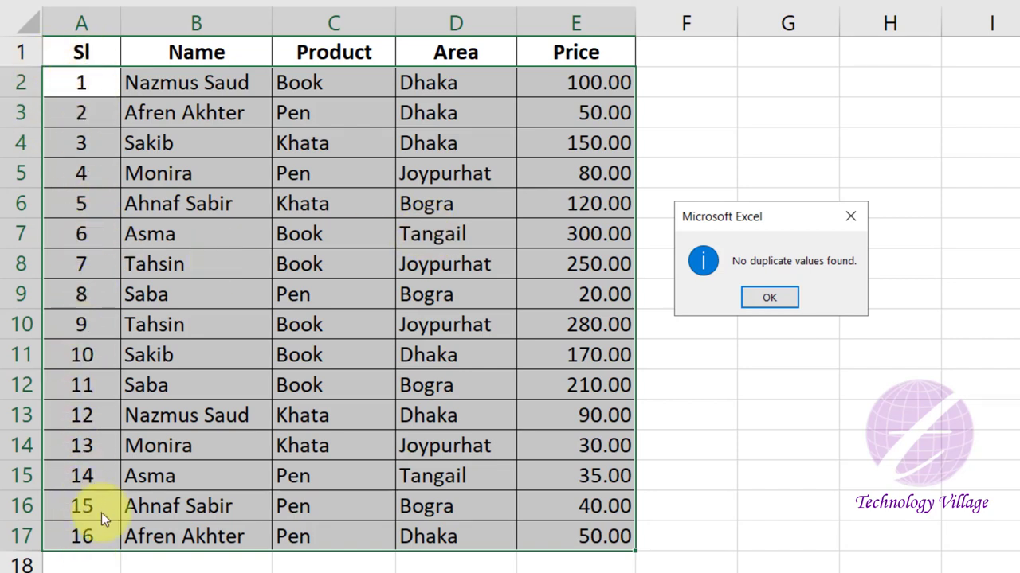
pyautogui.click(769, 299)
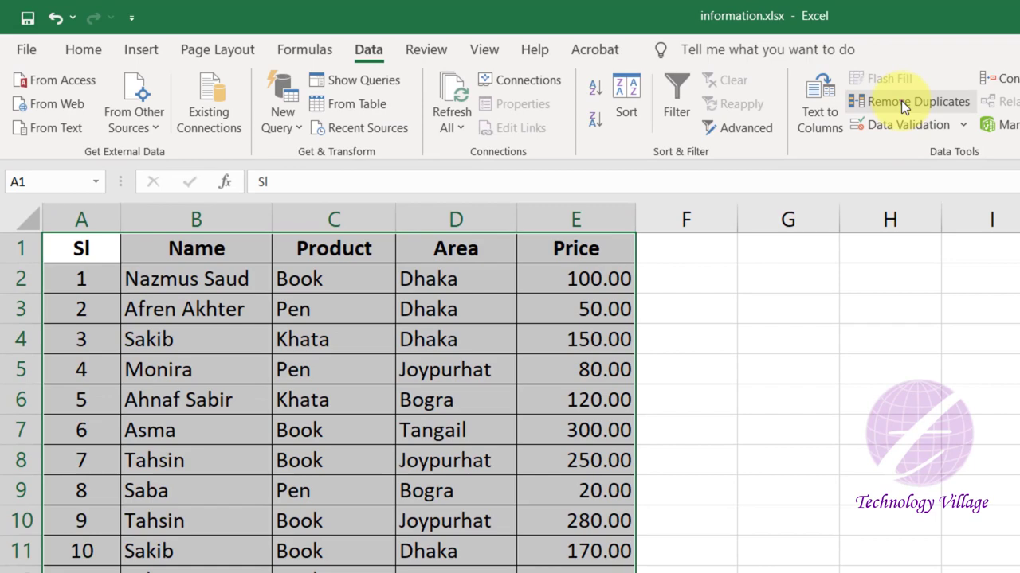
# Remove duplicates comparing only the Name column, deleting 8 rows and leaving 8 unique rows.
pyautogui.click(901, 100)
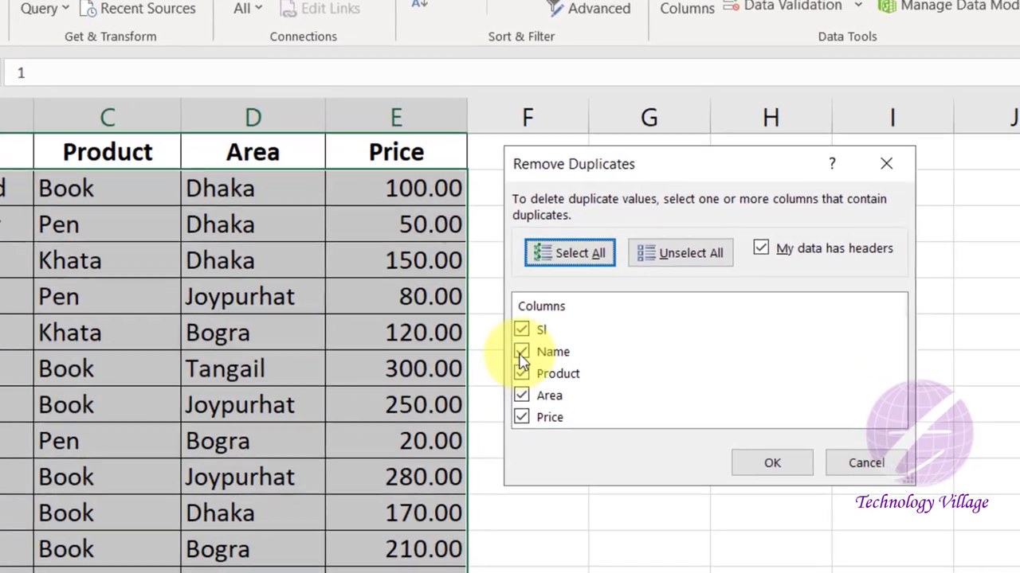
pyautogui.click(685, 256)
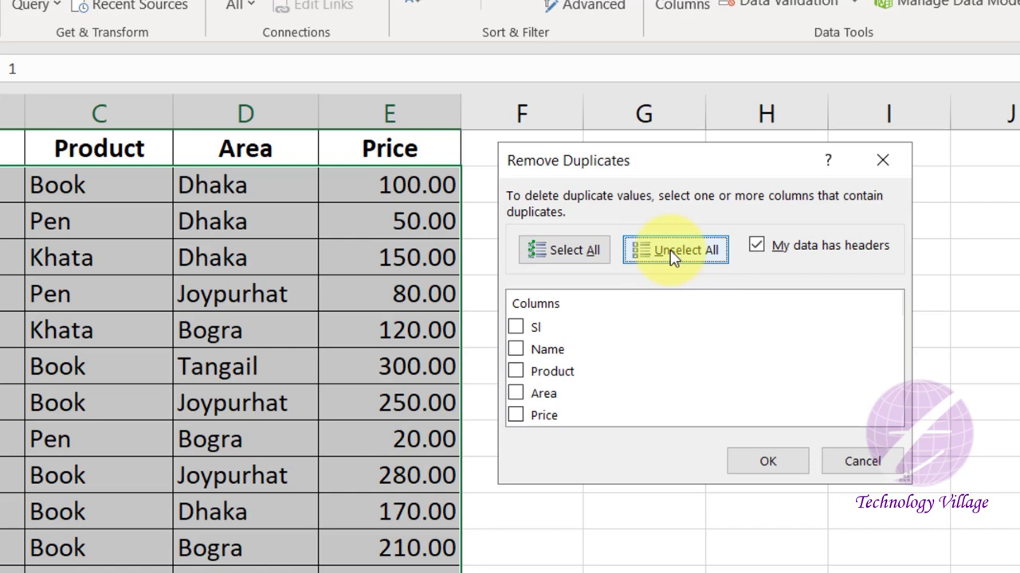
pyautogui.click(515, 351)
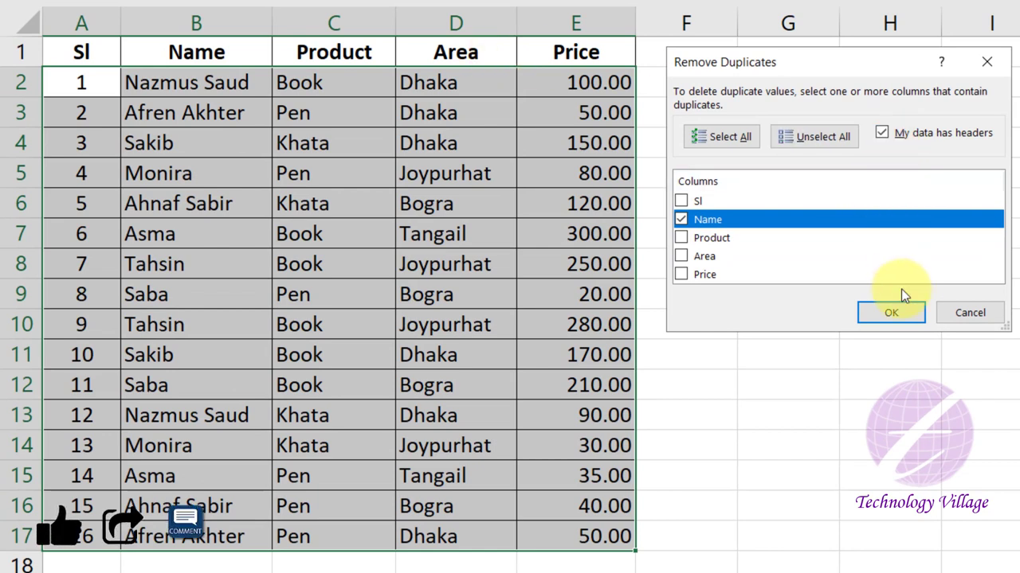
pyautogui.click(904, 313)
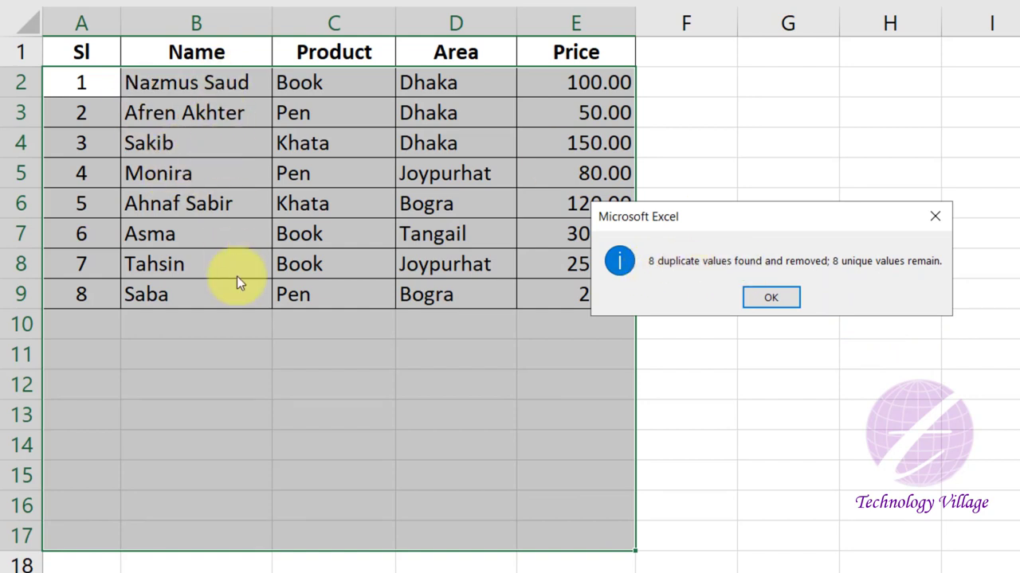
pyautogui.click(773, 297)
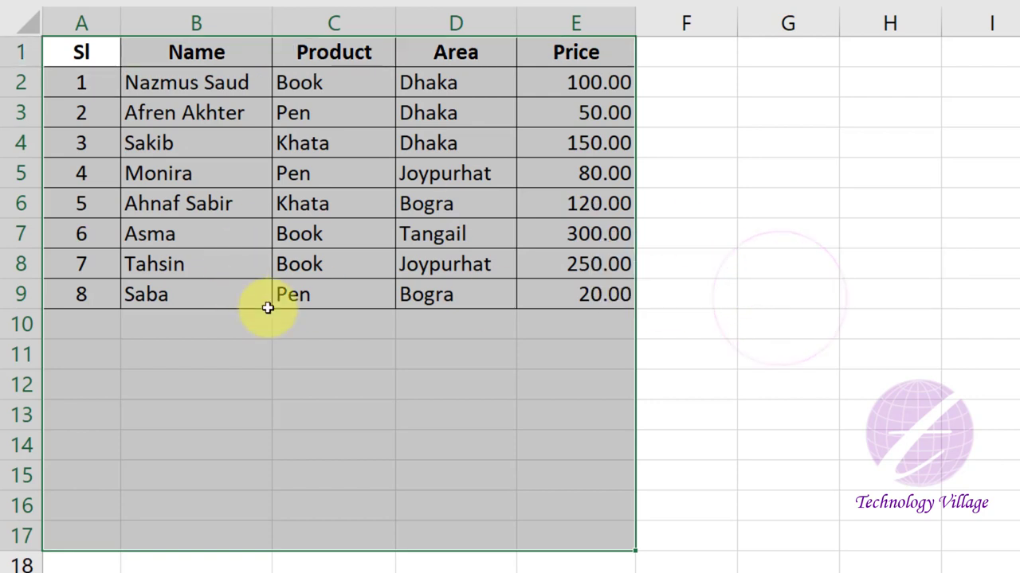
# Restore the table, remove duplicates by Product only to leave 3 rows, then undo that removal.
pyautogui.hotkey('ctrl', 'z')
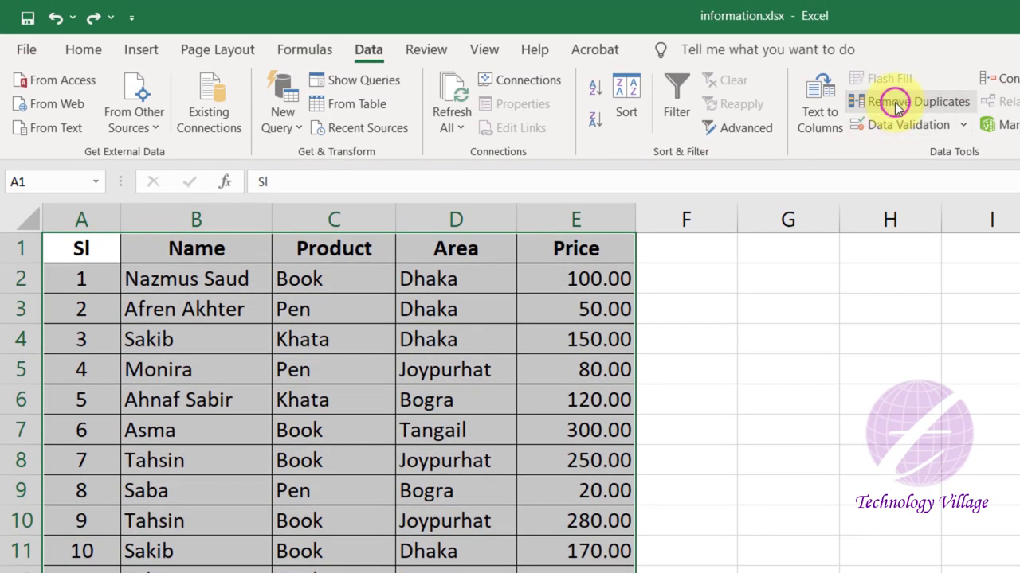
pyautogui.click(895, 102)
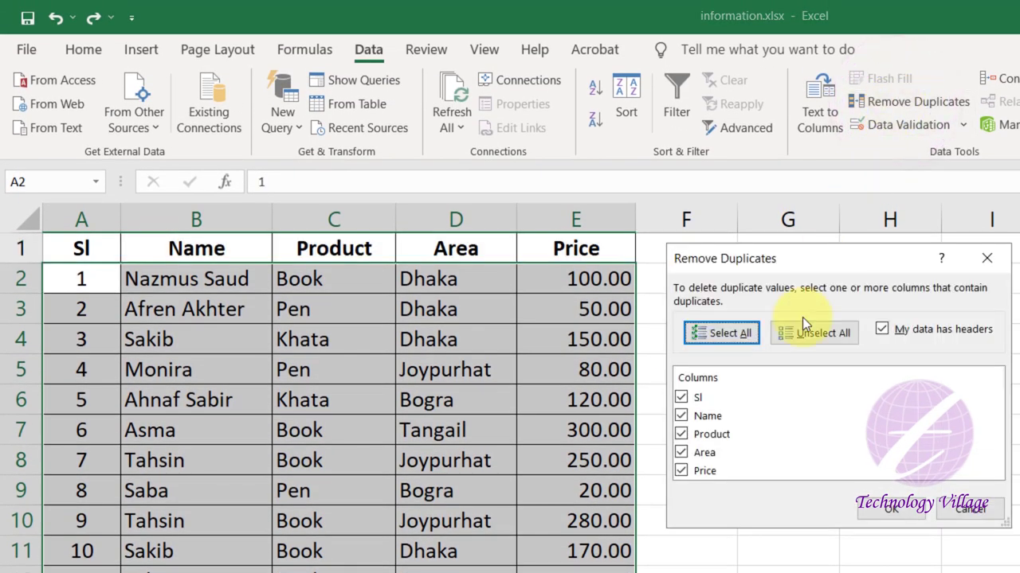
pyautogui.click(814, 334)
pyautogui.click(681, 434)
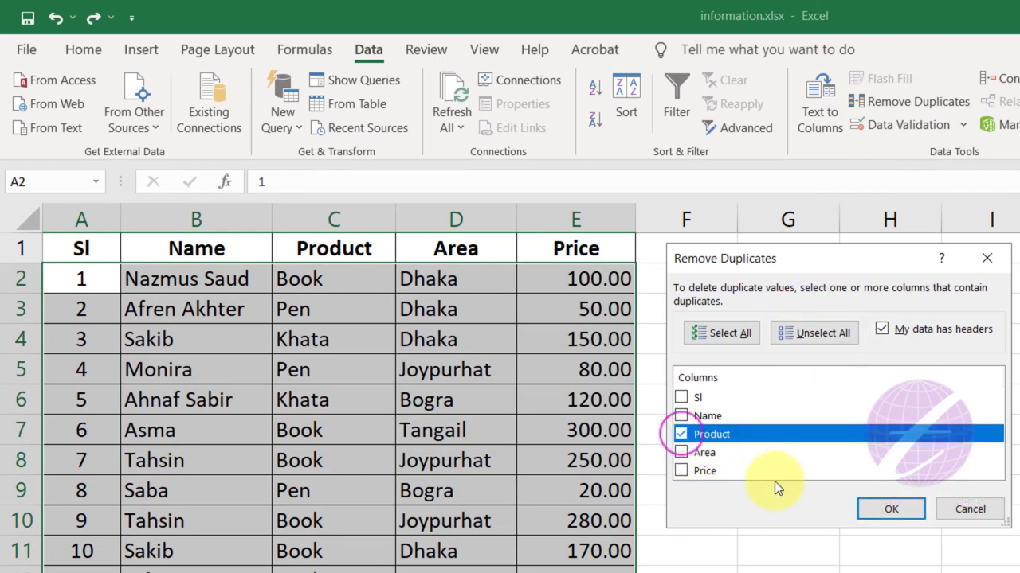
pyautogui.click(888, 510)
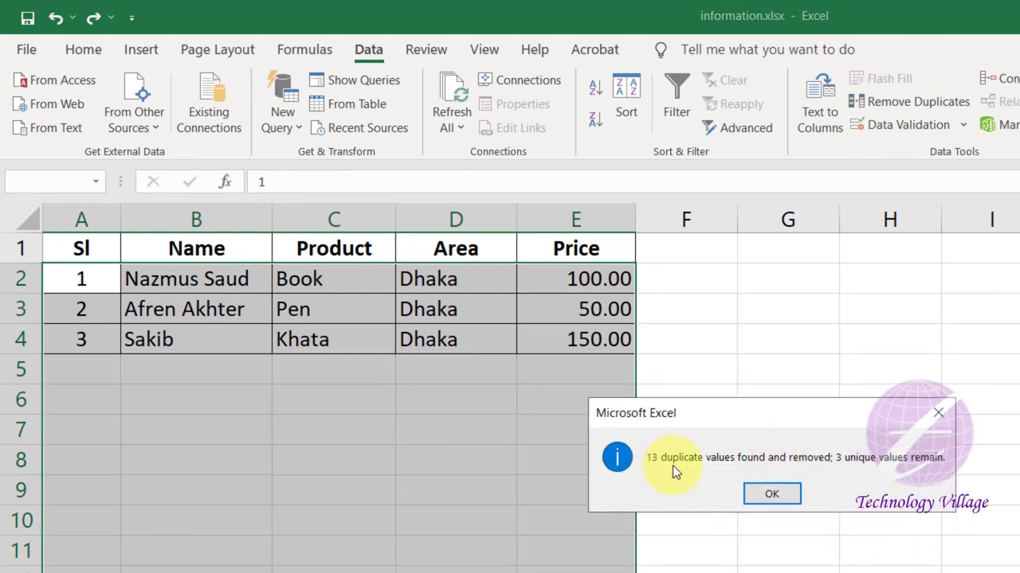
pyautogui.click(766, 494)
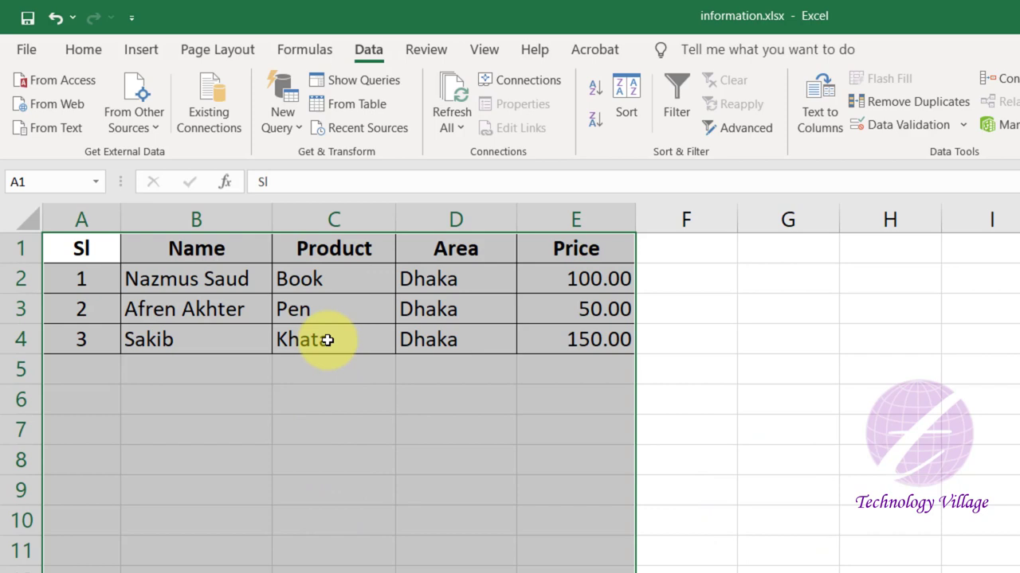
pyautogui.hotkey('ctrl', 'z')
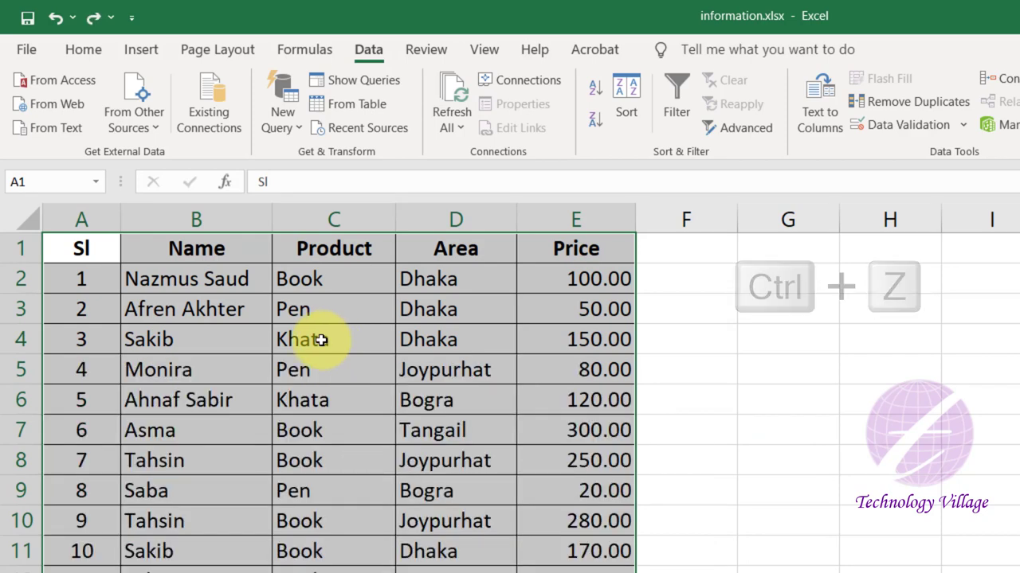
# Remove duplicates comparing only the Price column, deleting 1 row and leaving 15 unique rows.
pyautogui.click(902, 102)
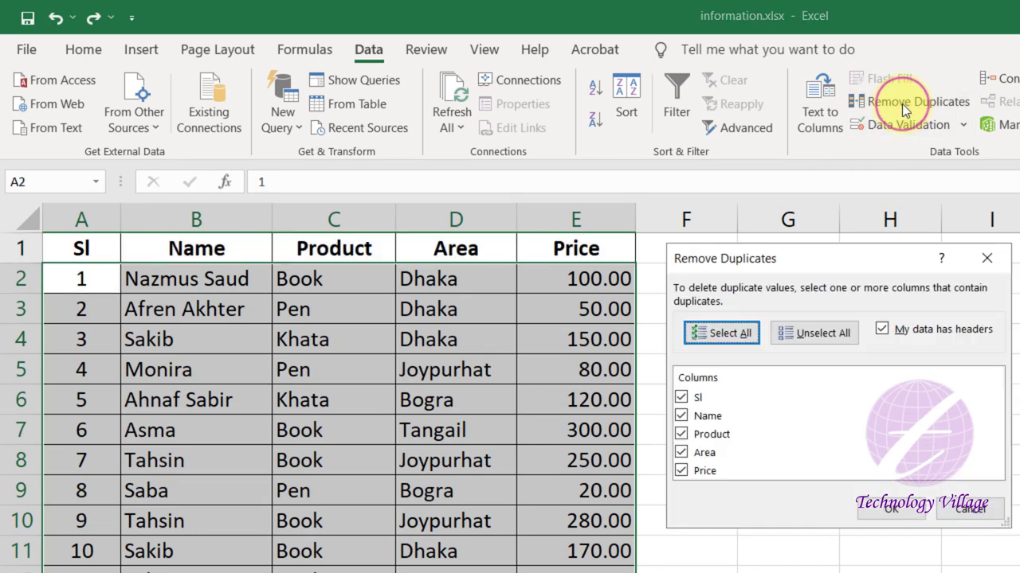
pyautogui.click(820, 333)
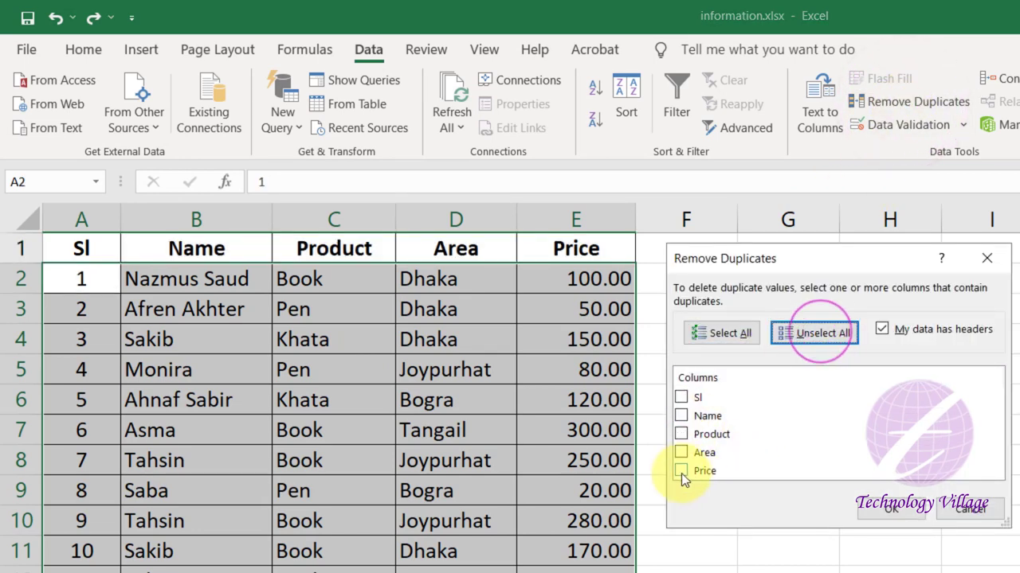
pyautogui.click(681, 452)
pyautogui.click(680, 452)
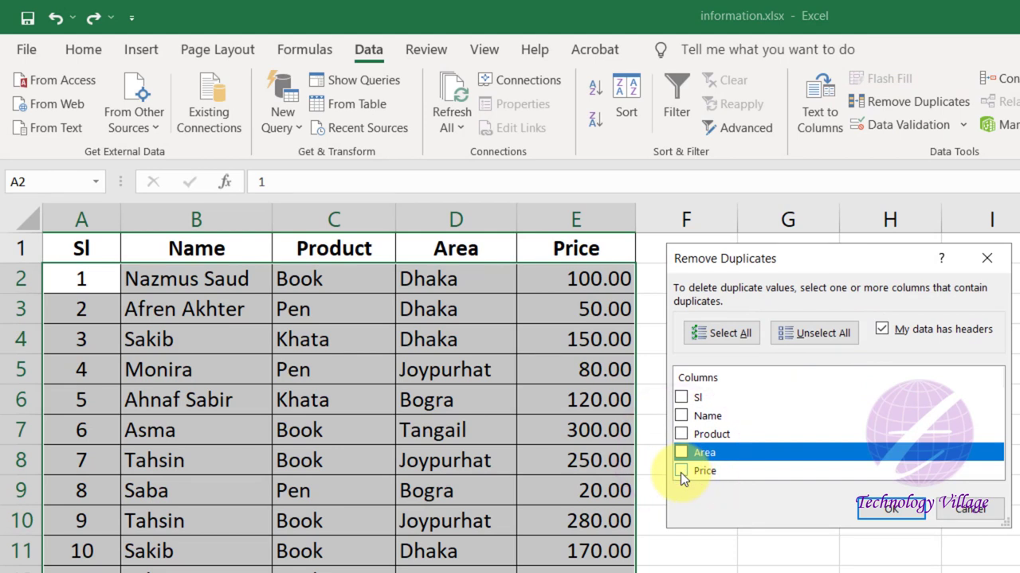
pyautogui.click(681, 472)
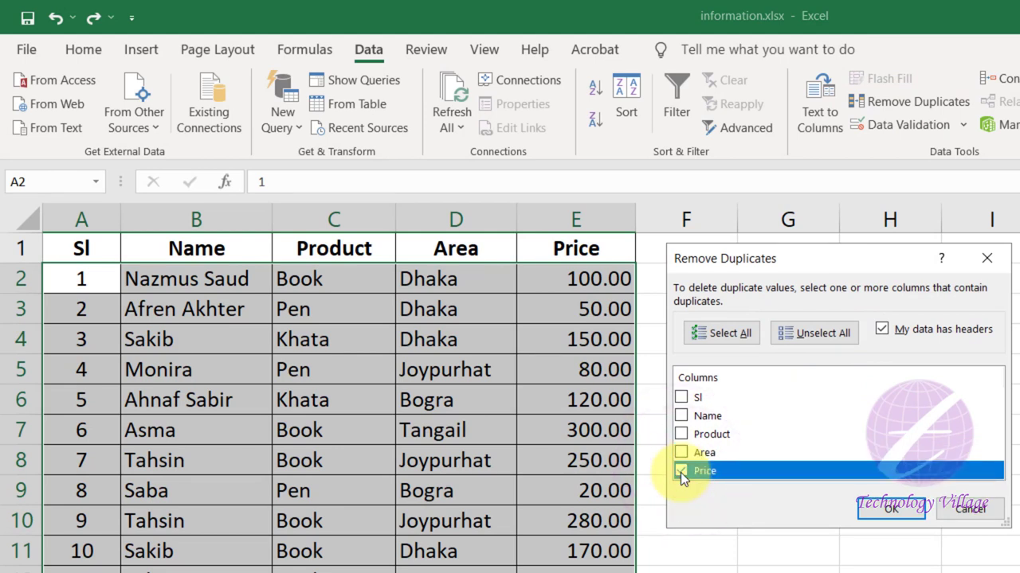
pyautogui.click(906, 507)
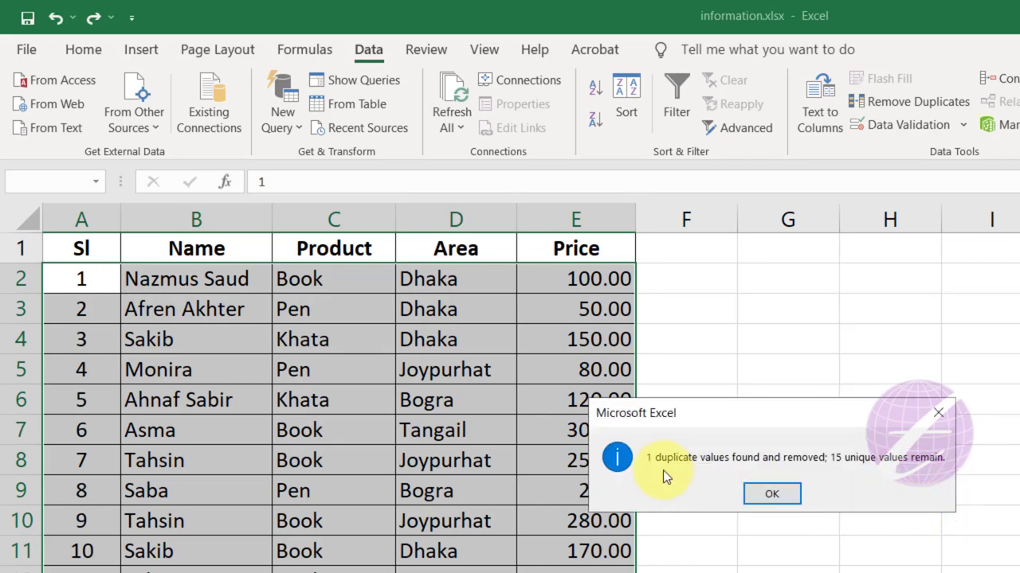
pyautogui.click(777, 494)
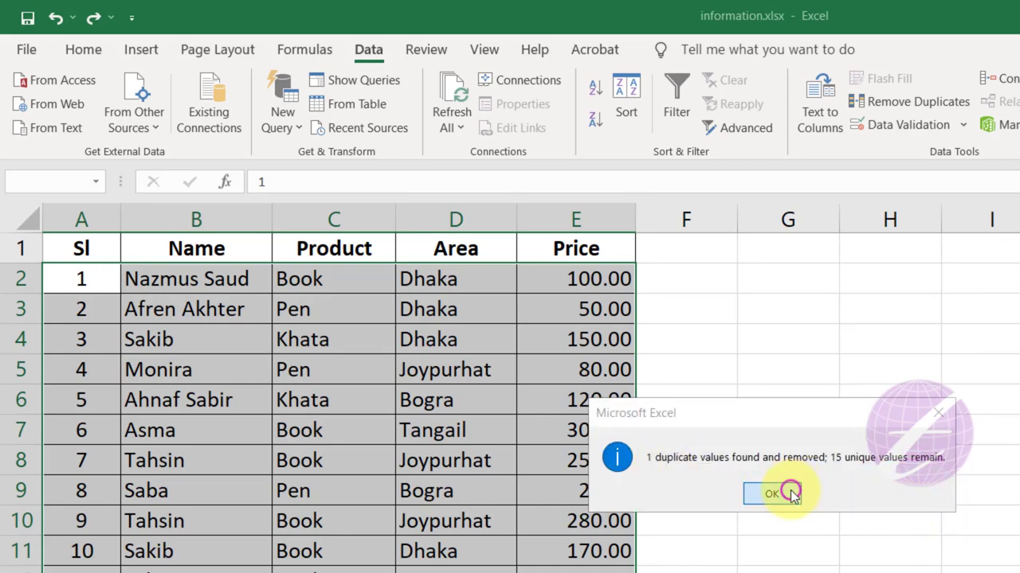